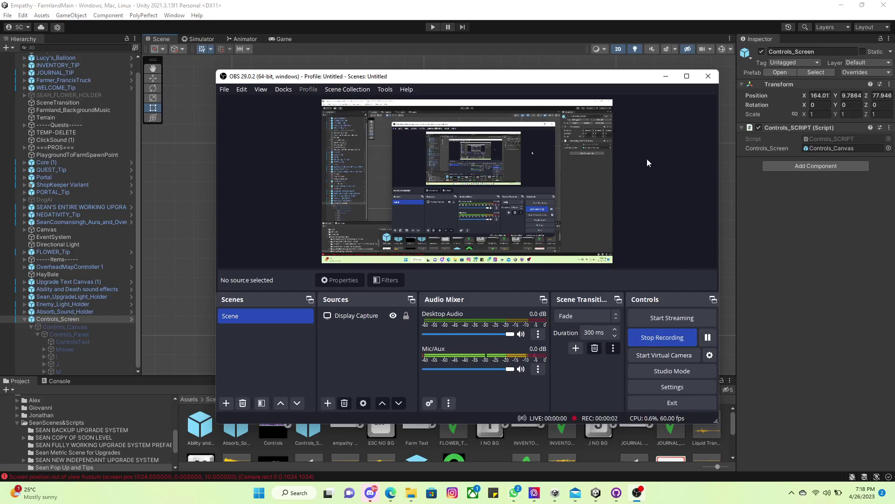
Minimize OBS, switch the Scene view from 2D to 3D perspective, and select the Move tool.
click(666, 77)
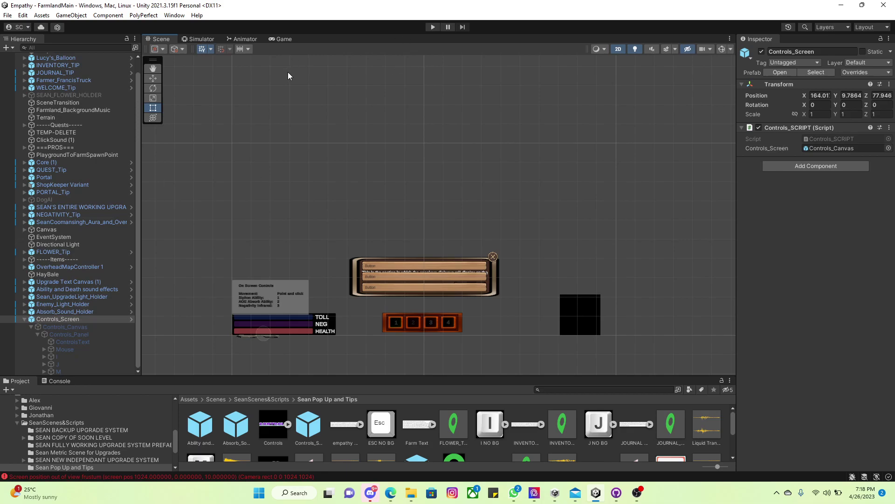
click(619, 50)
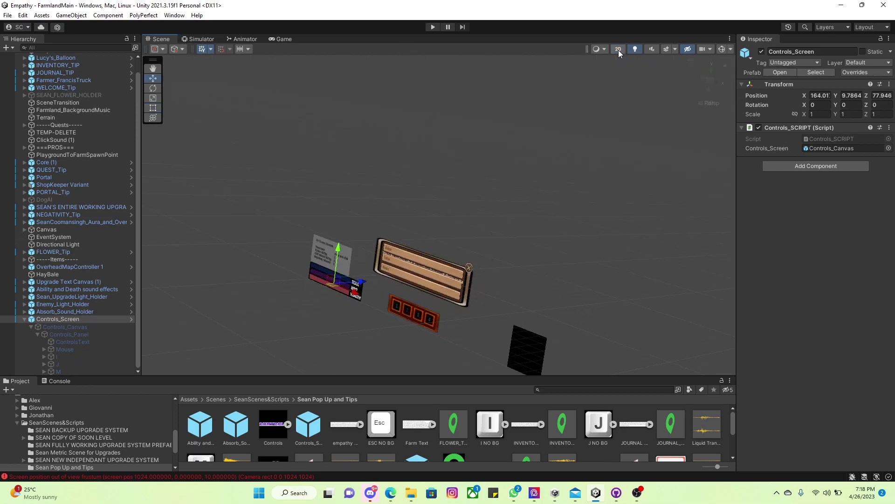
key(w)
scroll(547, 270, up, 5)
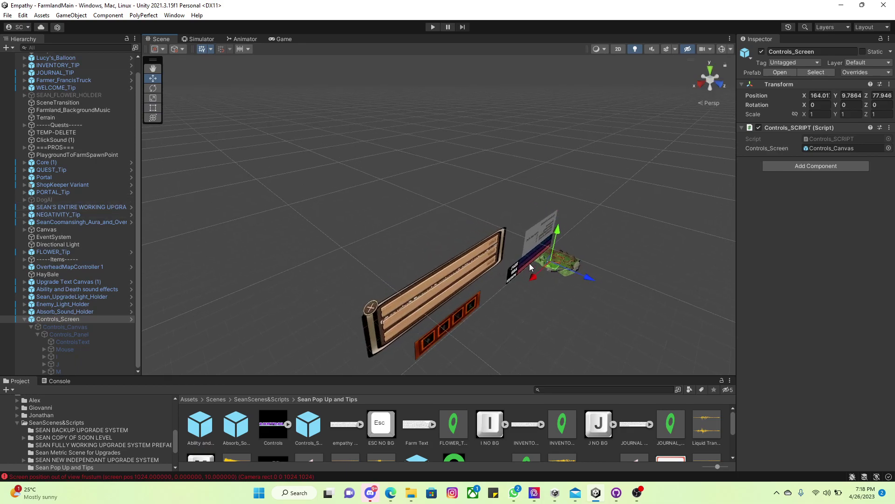
scroll(71, 124, up, 2)
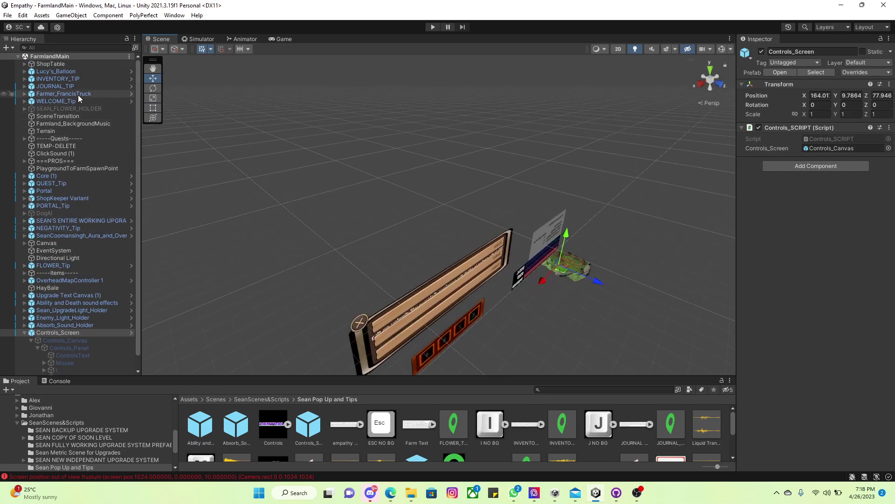
Frame Lucy's_Balloon and shift it slightly along the X axis.
double_click(67, 71)
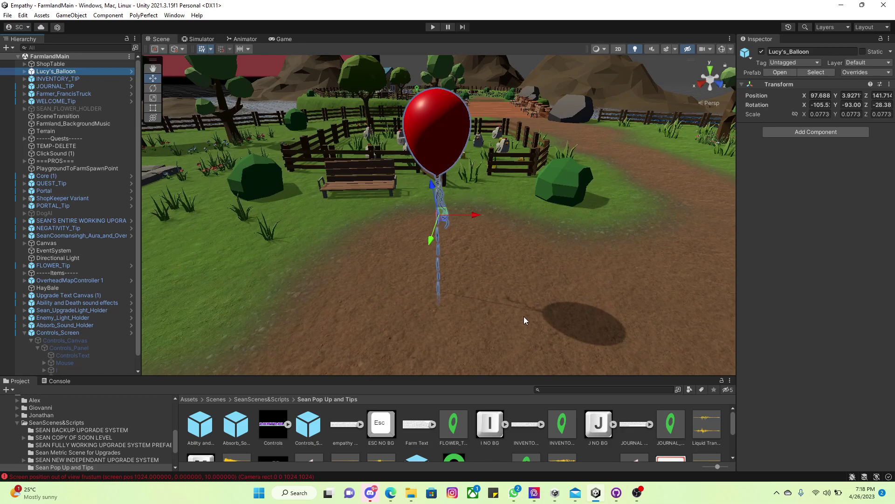
right_drag(524, 321, 601, 291)
key(w)
key(s)
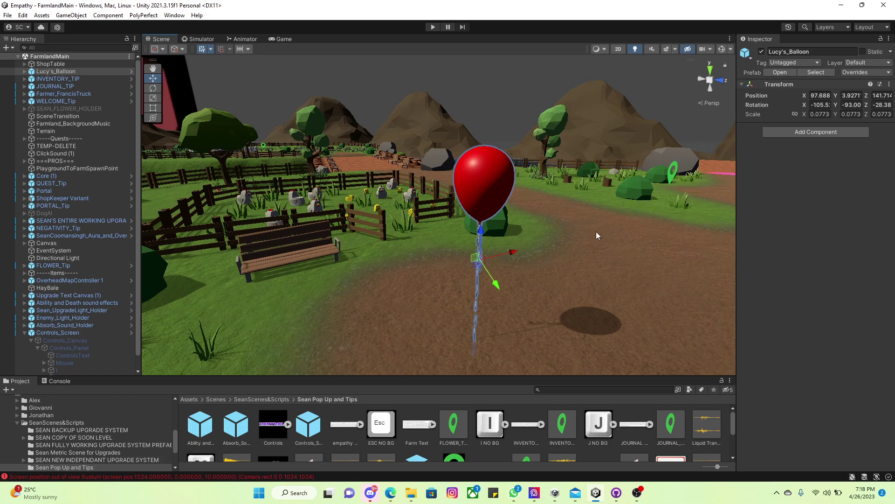
key(w)
right_drag(516, 227, 539, 238)
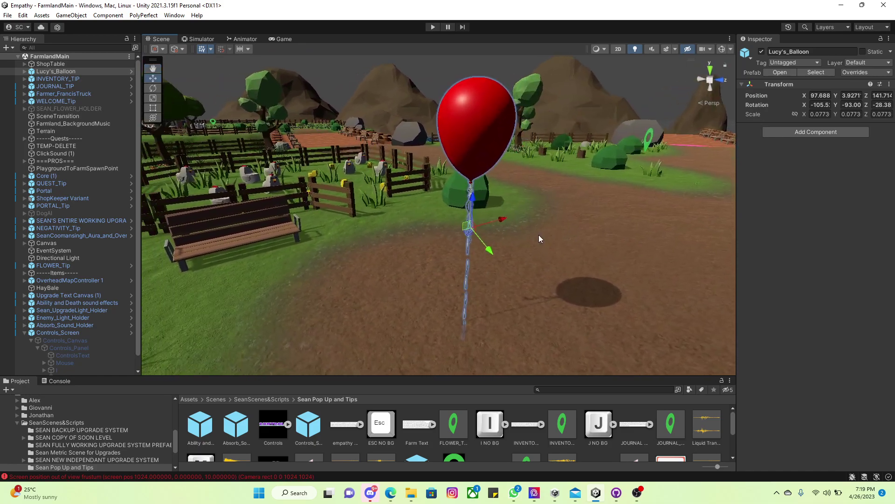
mouse_move(500, 222)
mouse_down()
mouse_move(478, 225)
mouse_move(491, 228)
mouse_up()
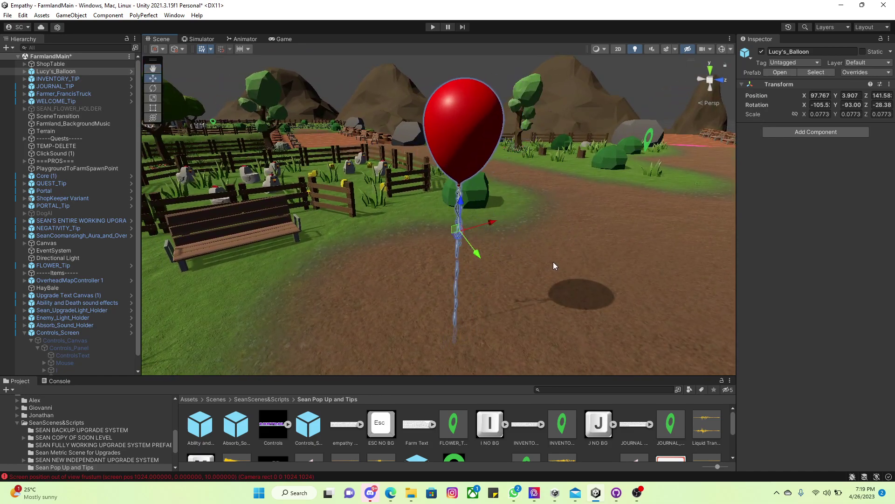
Select Controls_Screen and open the options menu of its Controls_SCRIPT component.
right_drag(554, 264, 599, 241)
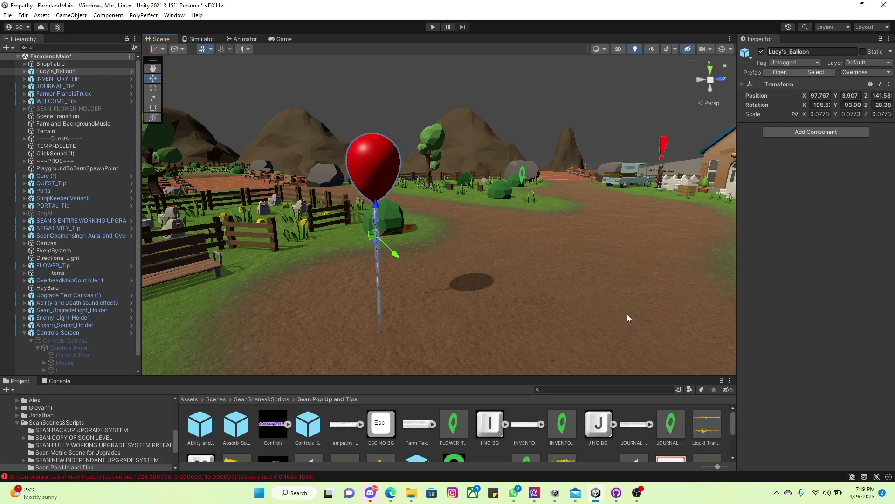
click(69, 333)
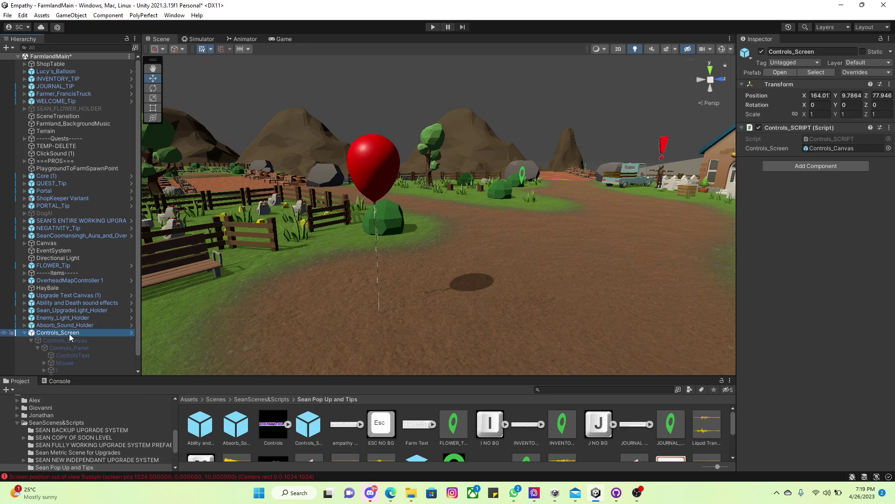
click(889, 127)
Edit Controls_SCRIPT.cs so line 10 uses KeyCode.C instead of KeyCode.S, save, and return to Unity.
click(832, 243)
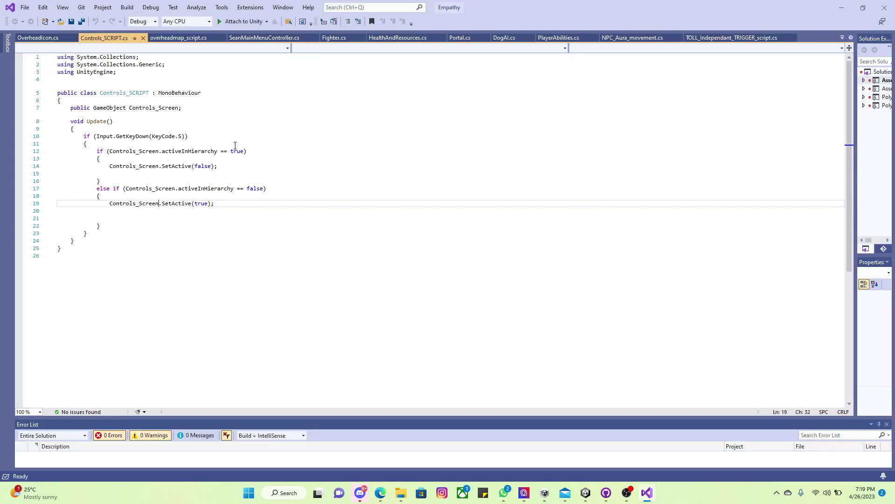
click(182, 136)
key(BackSpace)
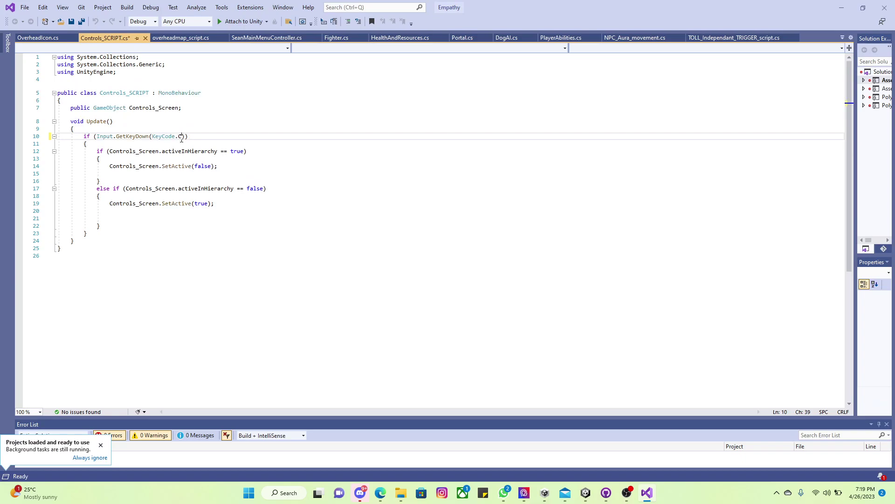
text(C)
key(ctrl+s)
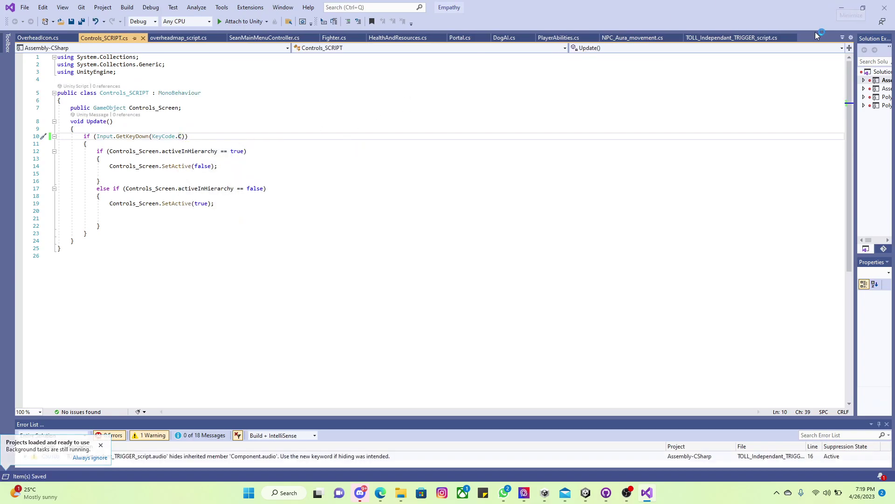
click(842, 10)
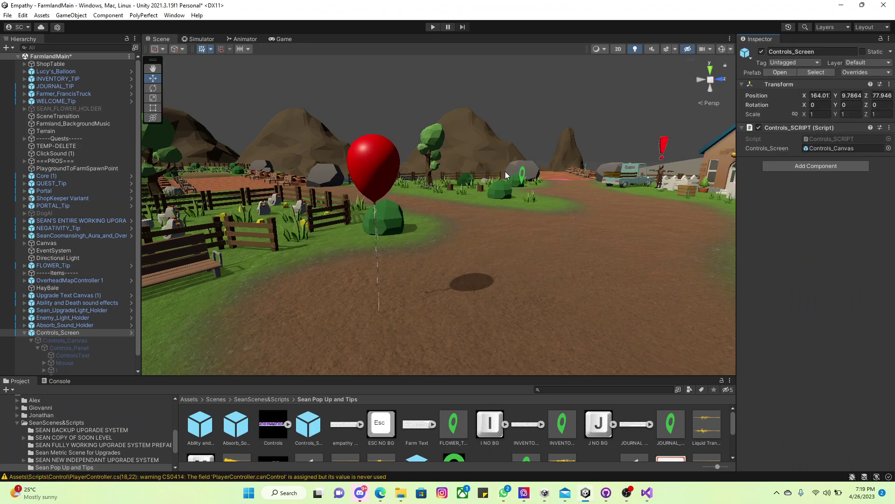
Start play mode in the Game view, dismiss the CONTROLS overlay, walk around, and toggle the inventory.
click(285, 39)
click(432, 26)
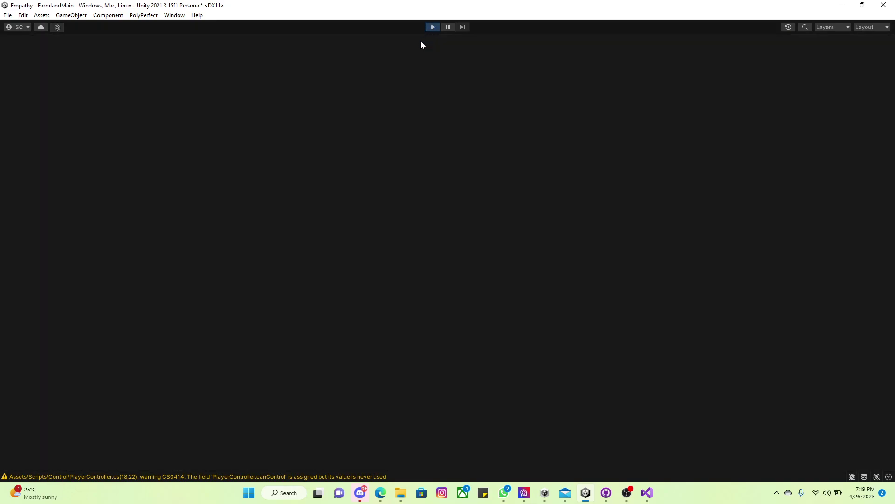
click(285, 270)
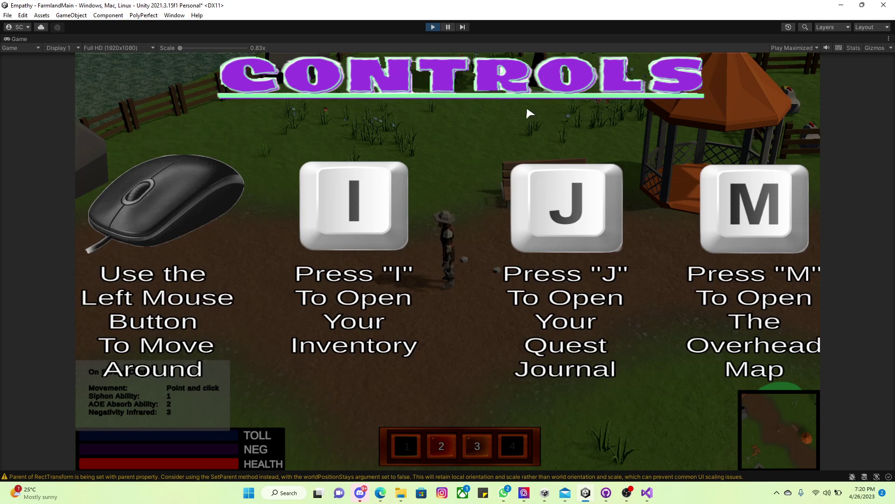
click(438, 97)
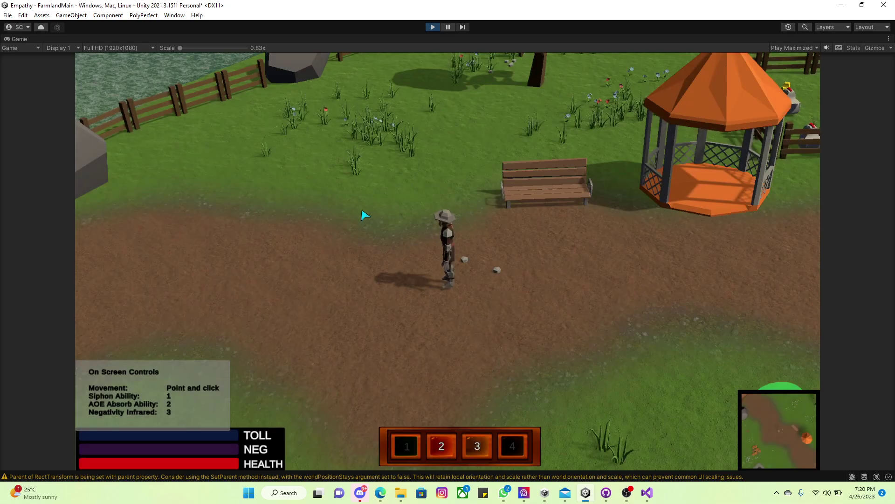
click(365, 216)
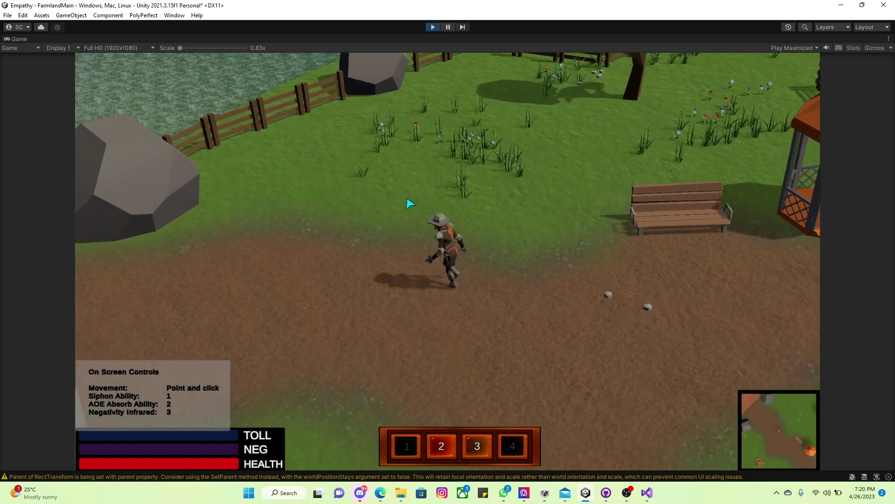
key(i)
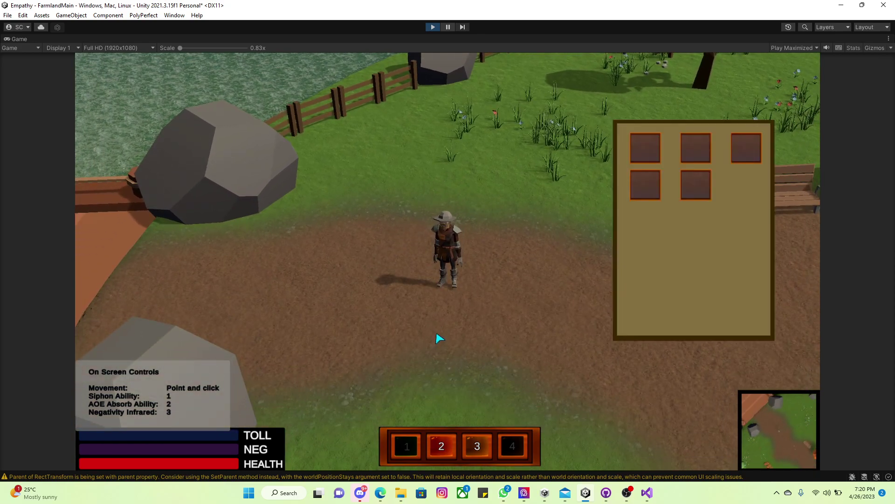
key(i)
Open the Quest Journal, view the Farmer's Dilemma quest details, and close it.
key(j)
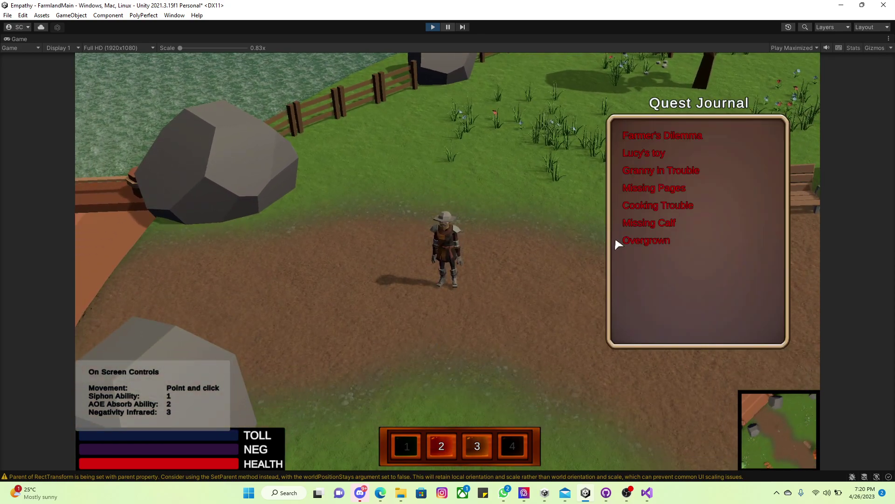
click(650, 140)
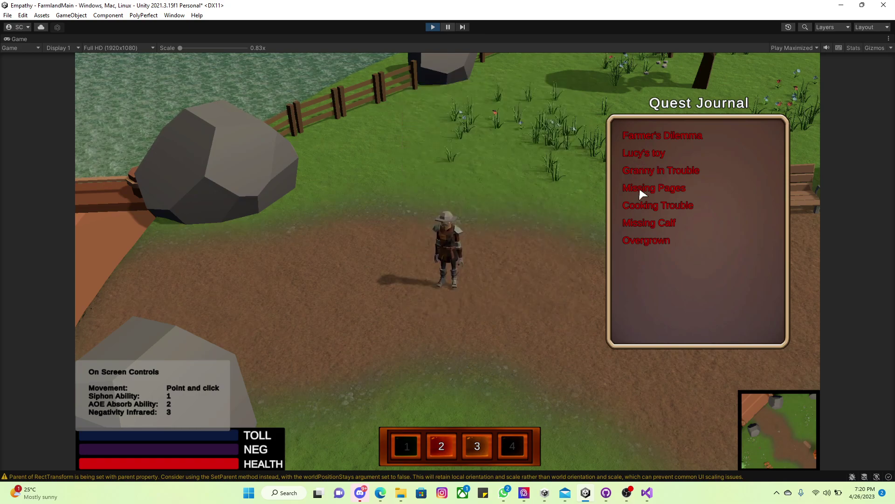
click(624, 97)
key(j)
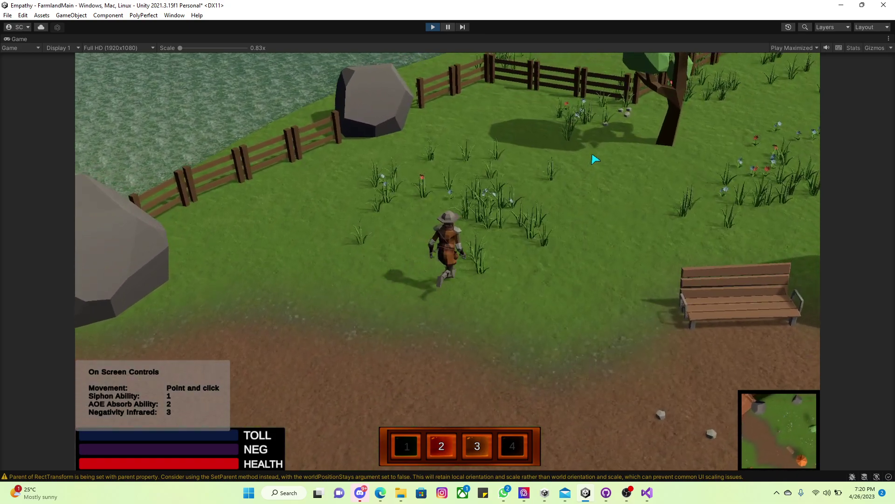
Toggle the overhead map, then bring up the Canva design tab in the browser.
key(m)
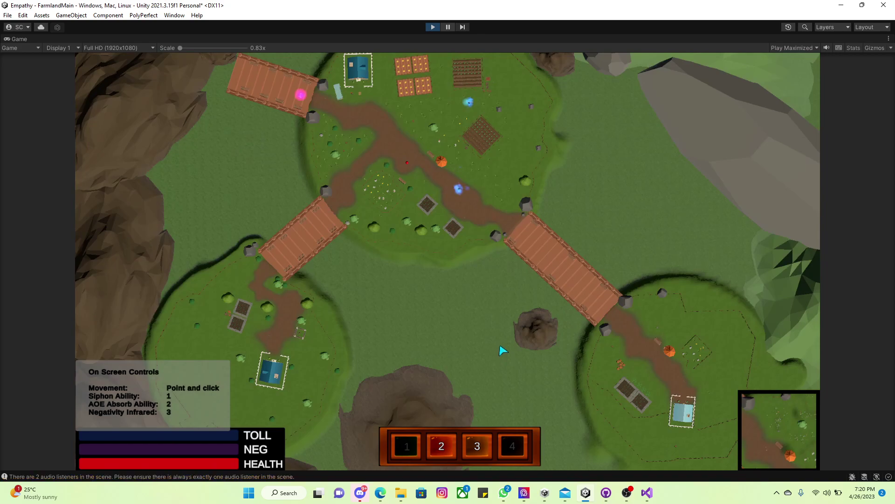
key(m)
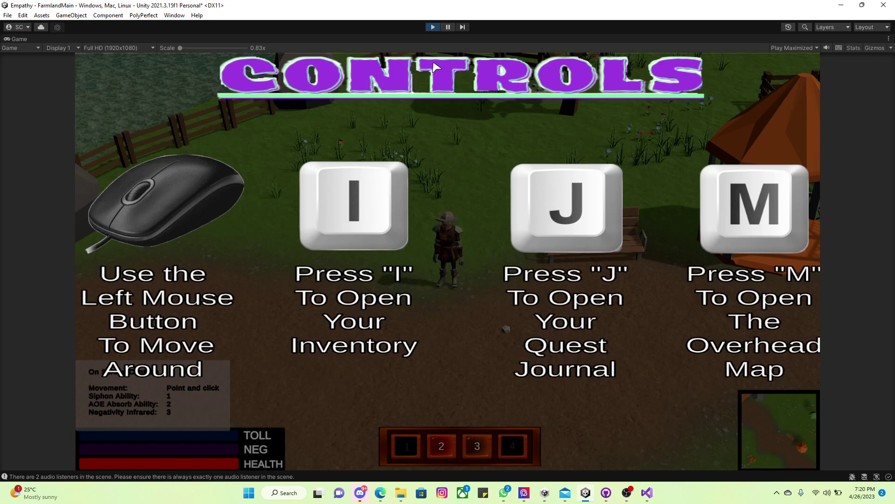
click(379, 495)
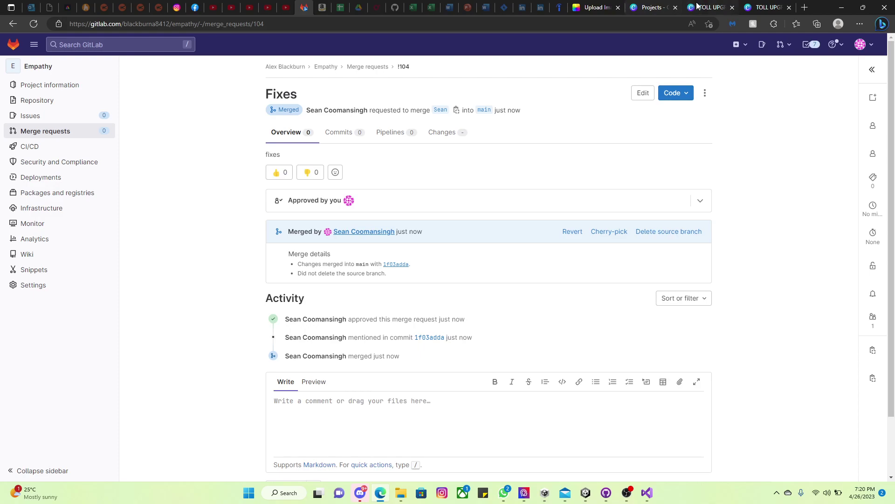
click(767, 7)
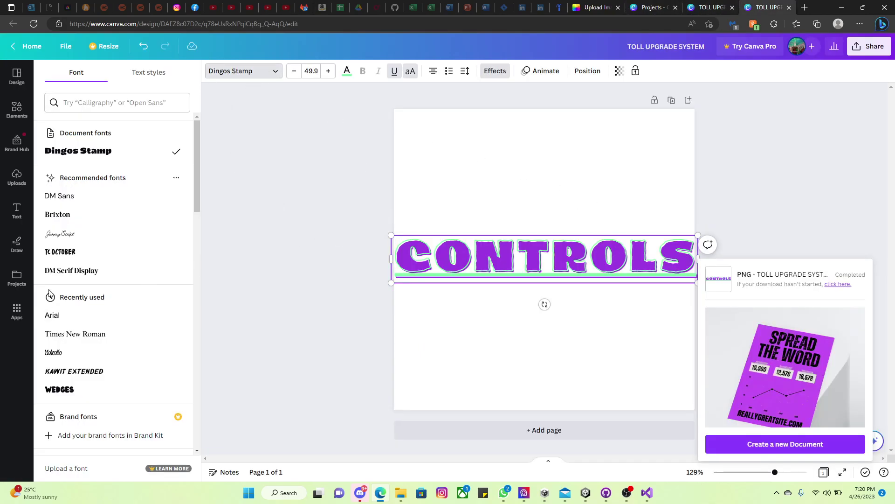
Try TC October, DM Serif Display, Arial and Molenilo on CONTROLS, settling on Kawit Extended.
click(66, 252)
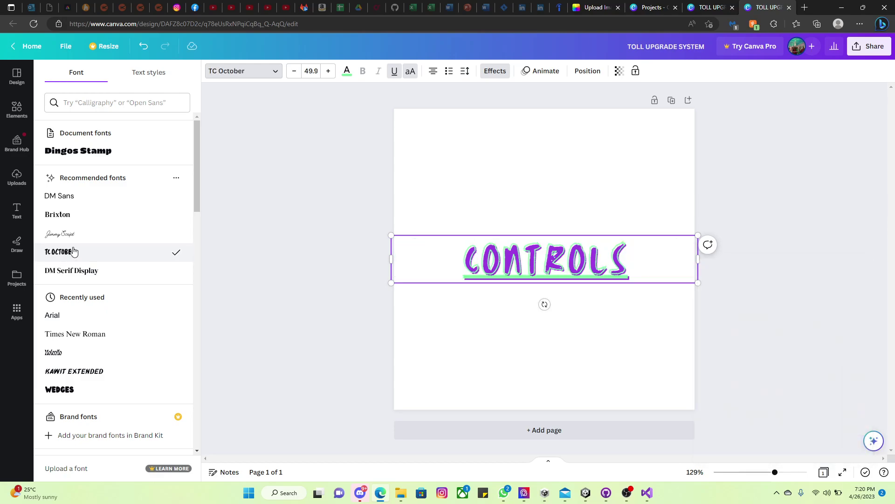
click(71, 271)
click(82, 316)
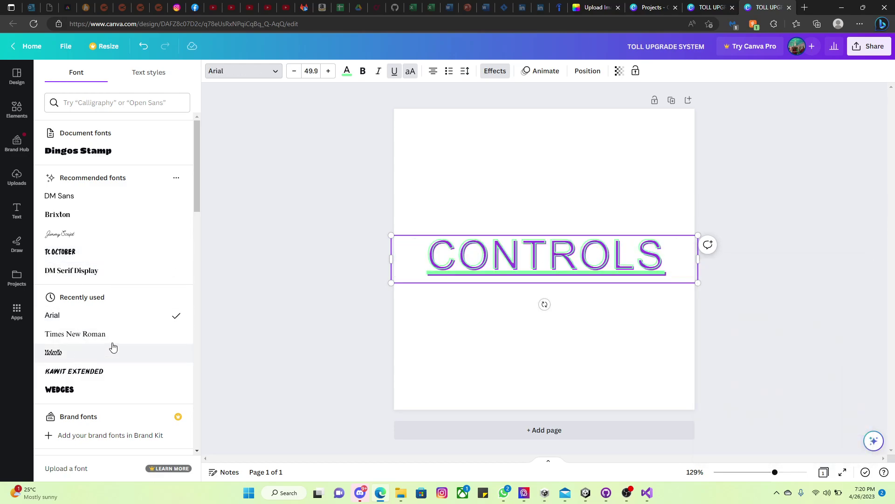
click(80, 356)
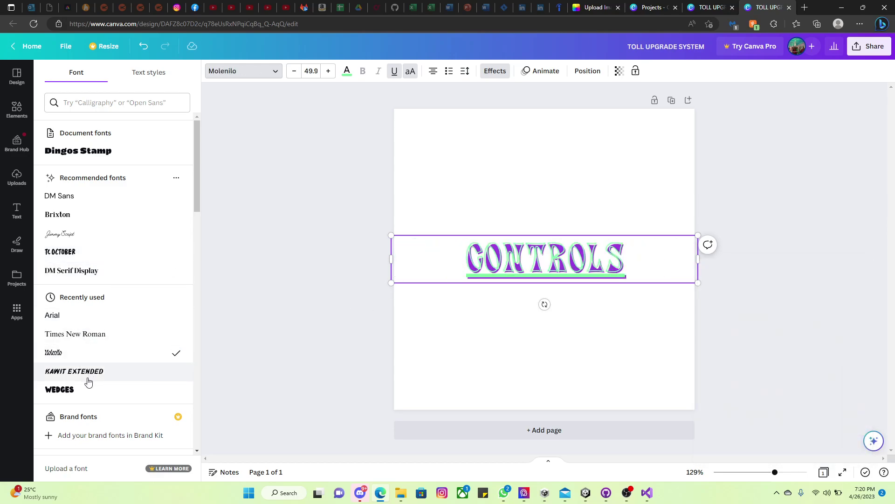
click(84, 371)
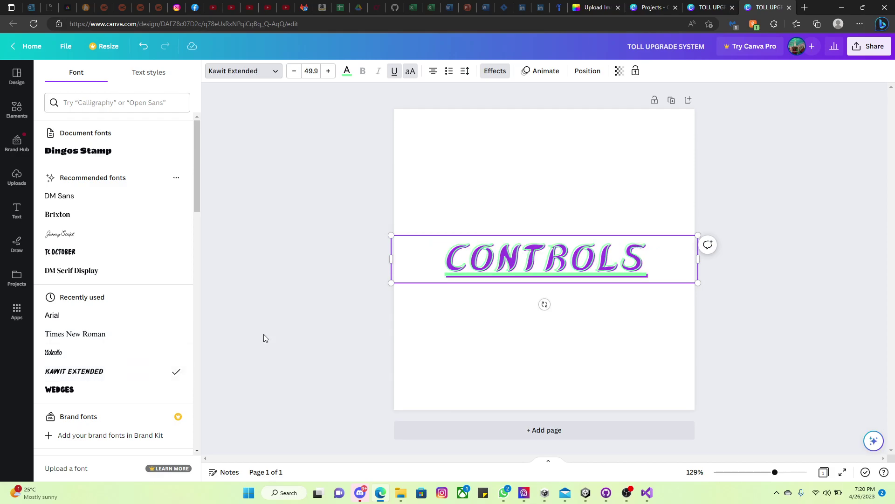
click(620, 73)
click(617, 74)
click(290, 197)
Deselect the design, dismiss the chat notification, and bring OBS to the front.
click(518, 148)
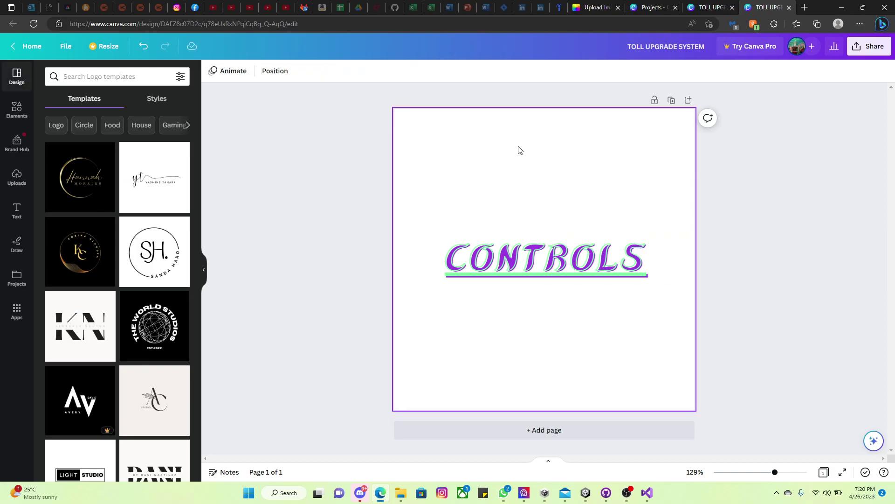
click(552, 259)
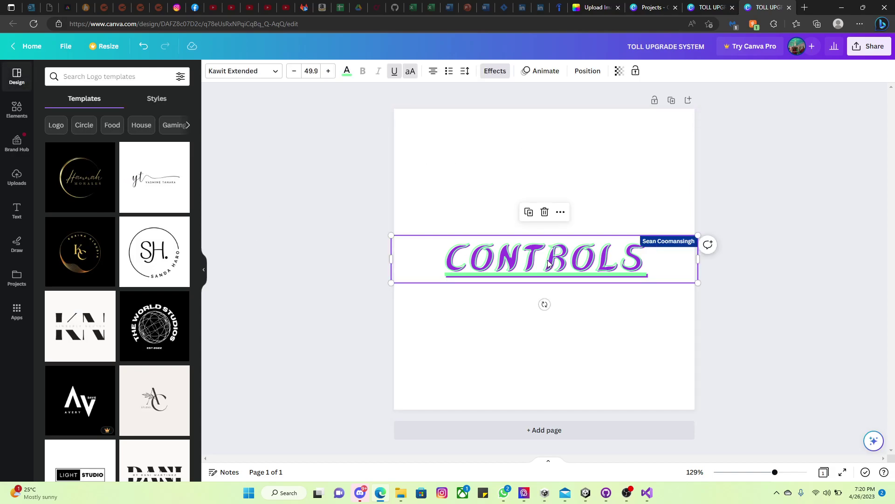
click(651, 151)
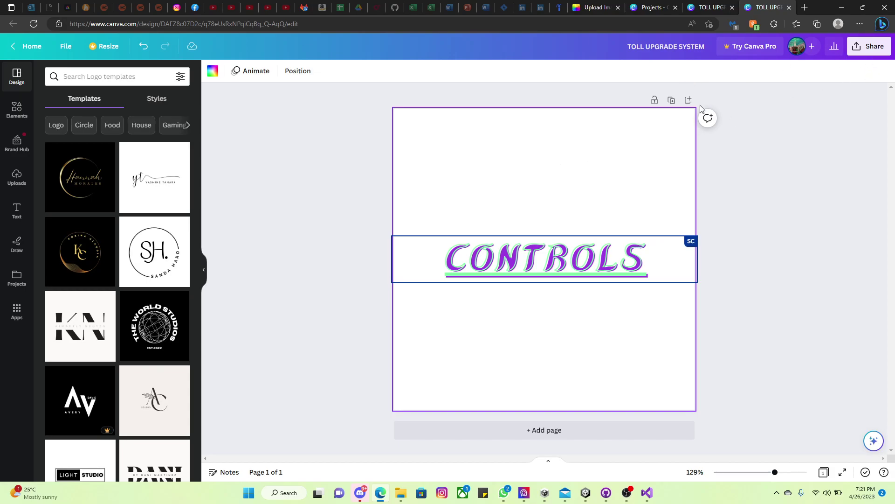
click(534, 182)
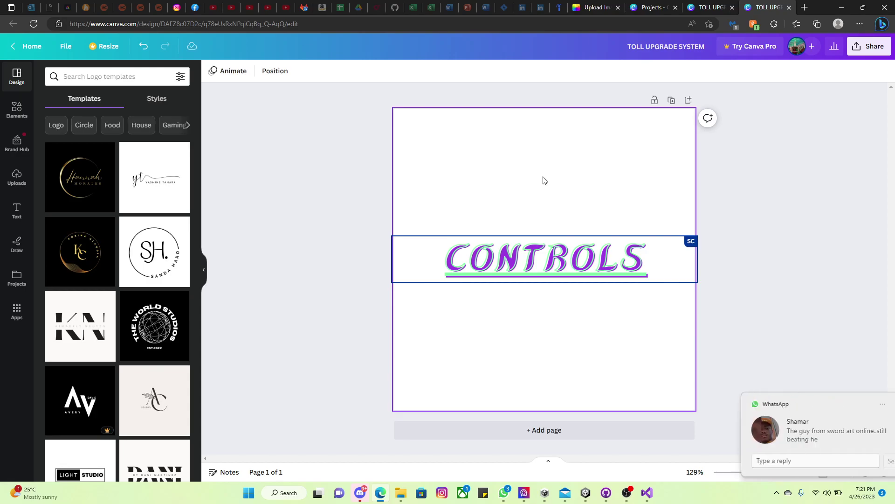
click(875, 404)
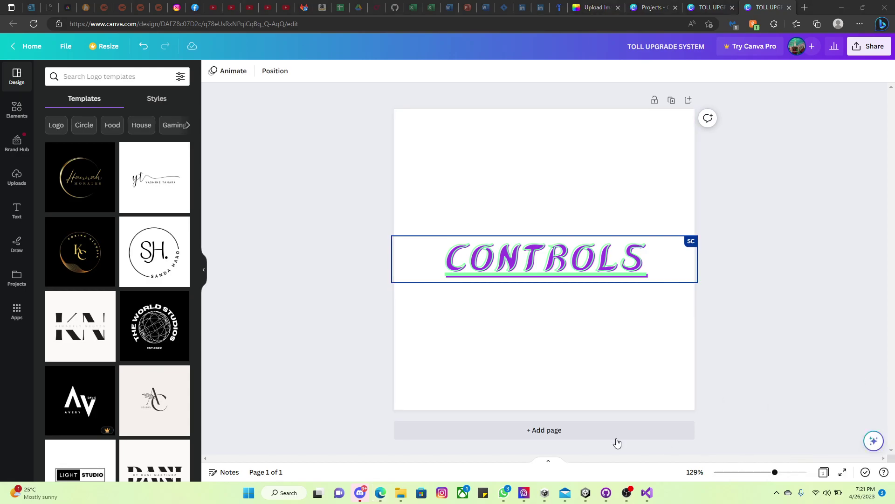
click(625, 494)
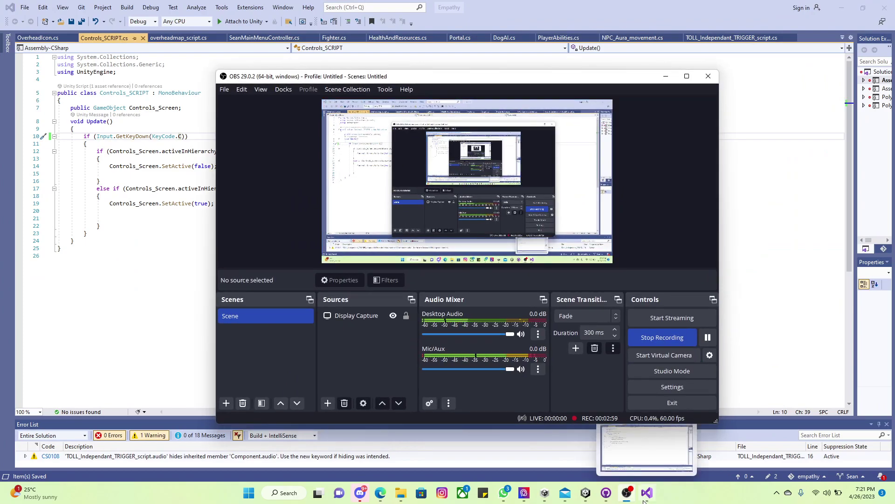
Back in the running game, dismiss the CONTROLS overlay and walk the character along the boardwalk to the red balloon.
click(586, 492)
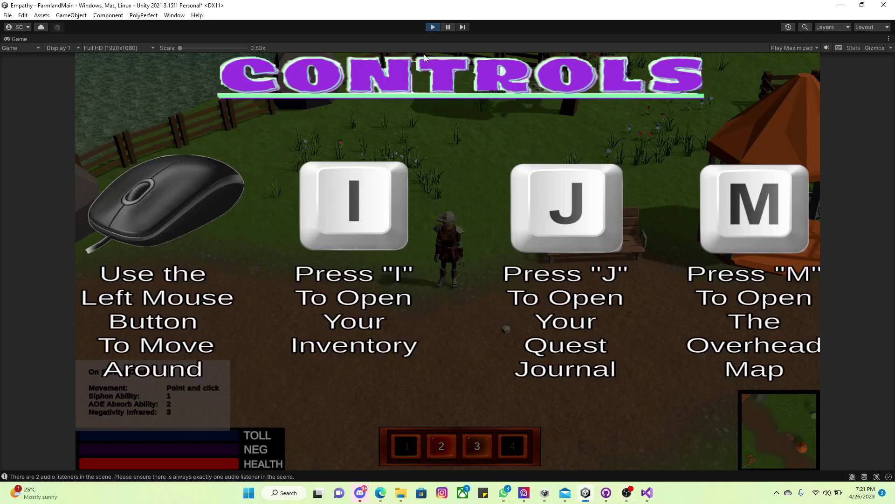
click(434, 102)
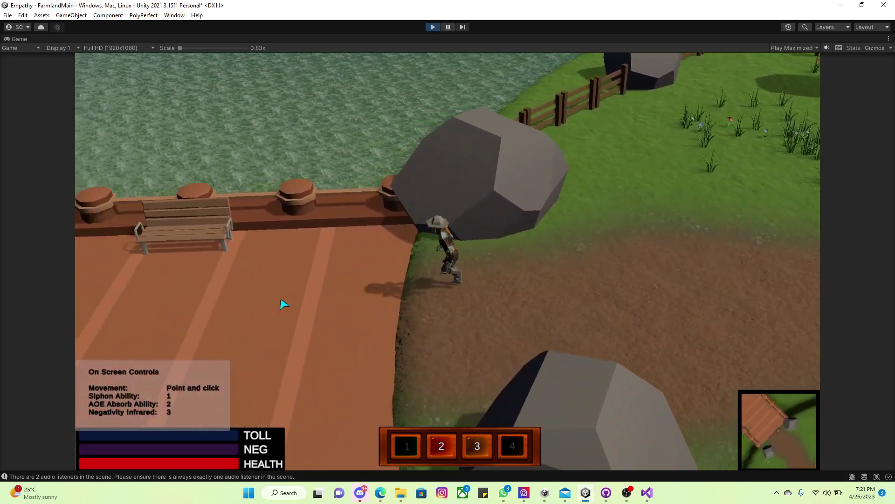
click(284, 304)
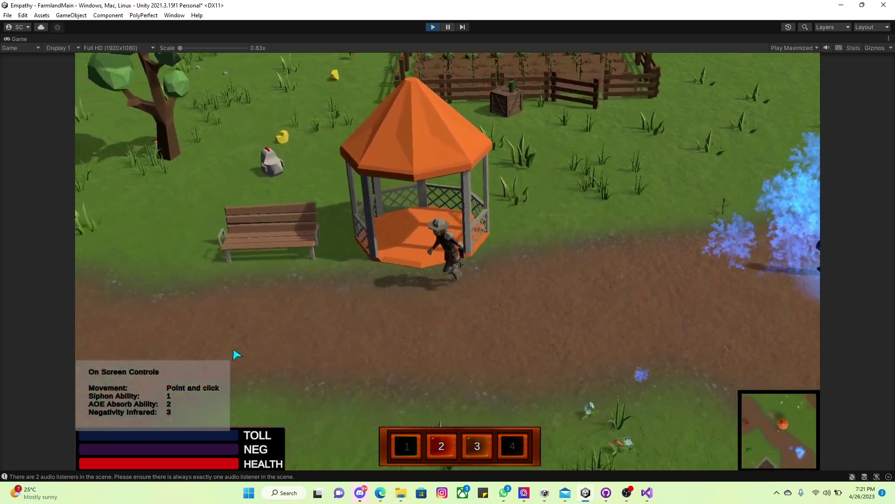
click(386, 288)
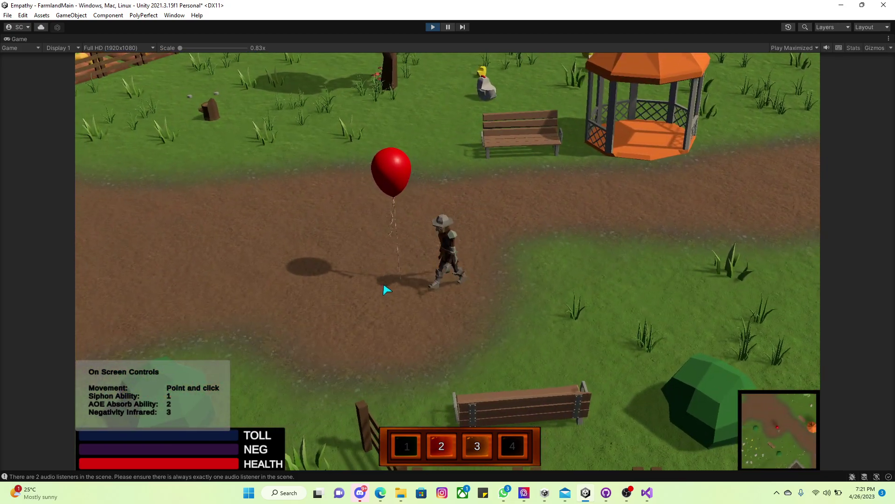
click(423, 306)
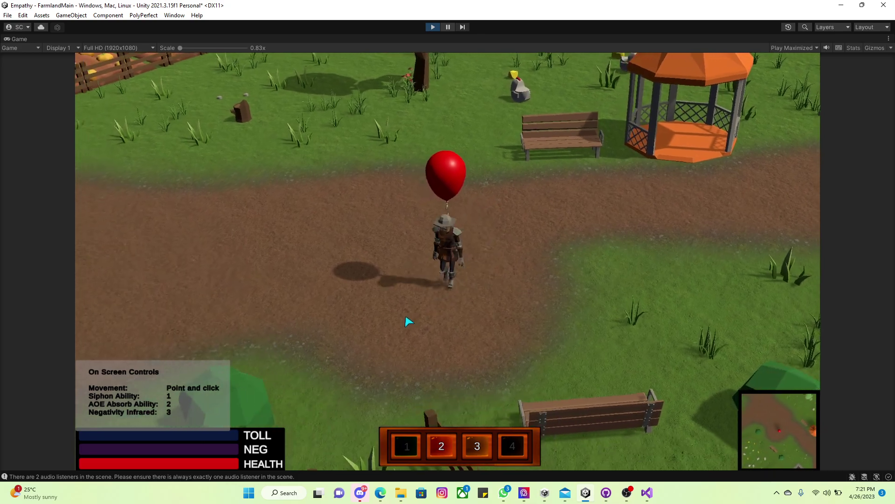